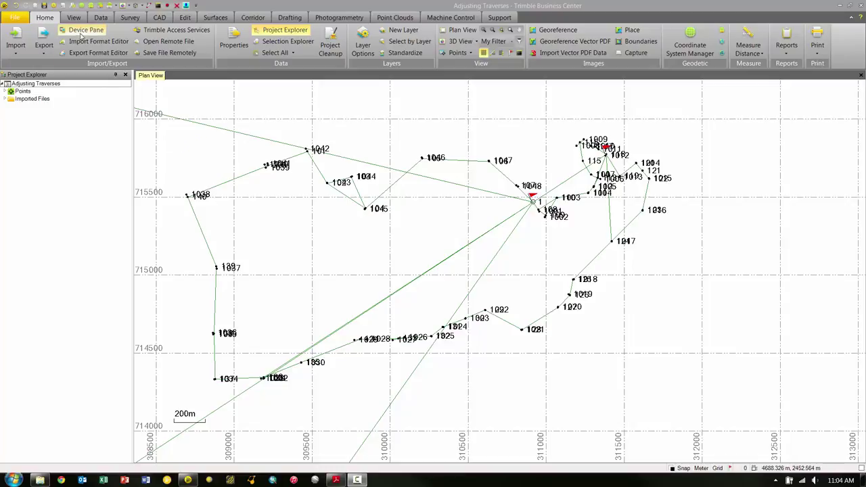
Step: Review the traverse tolerance, precision and weighted mean options in the project's computation settings, leaving them unchanged
click(54, 7)
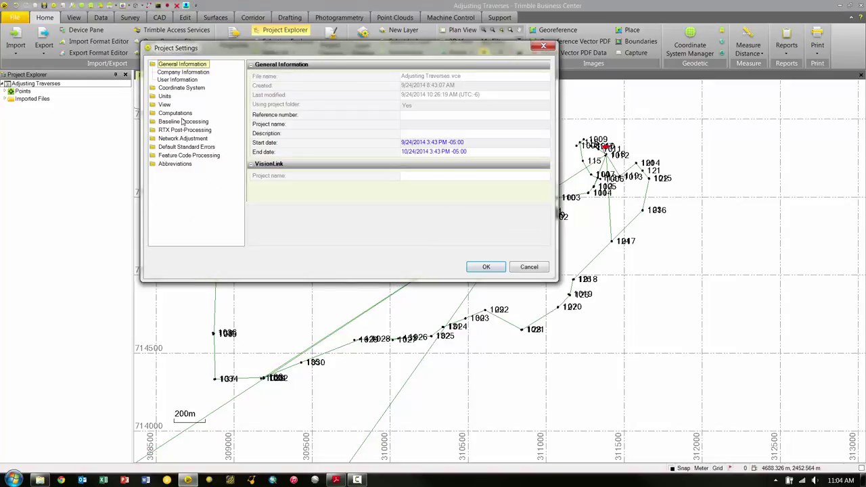
click(183, 113)
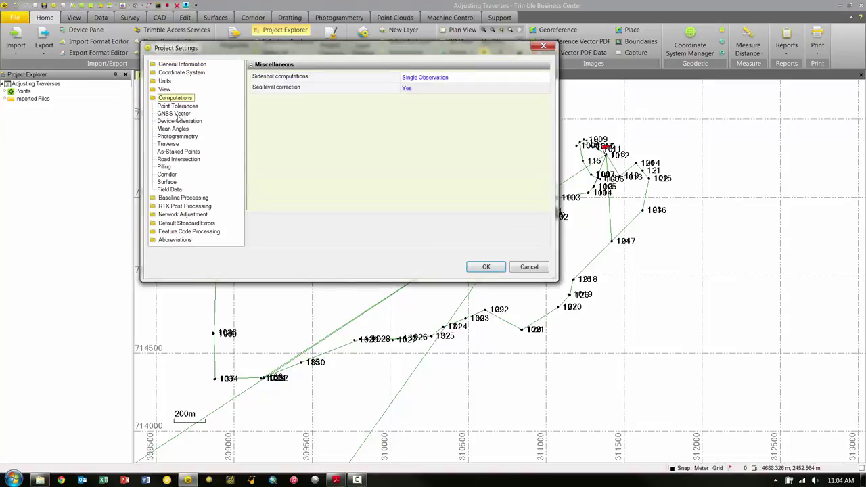
click(171, 144)
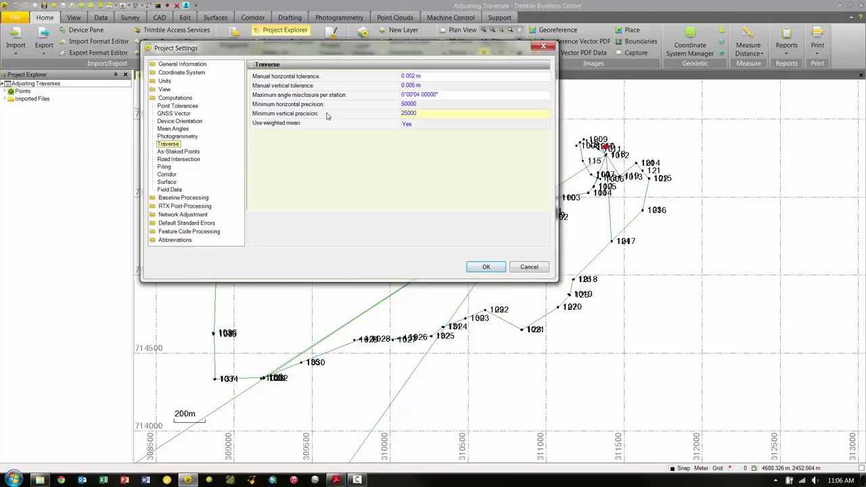
click(435, 126)
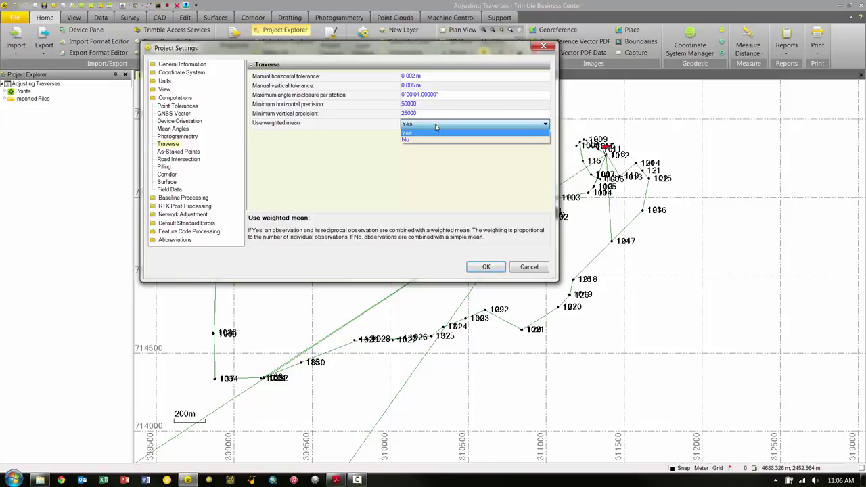
click(525, 266)
click(525, 267)
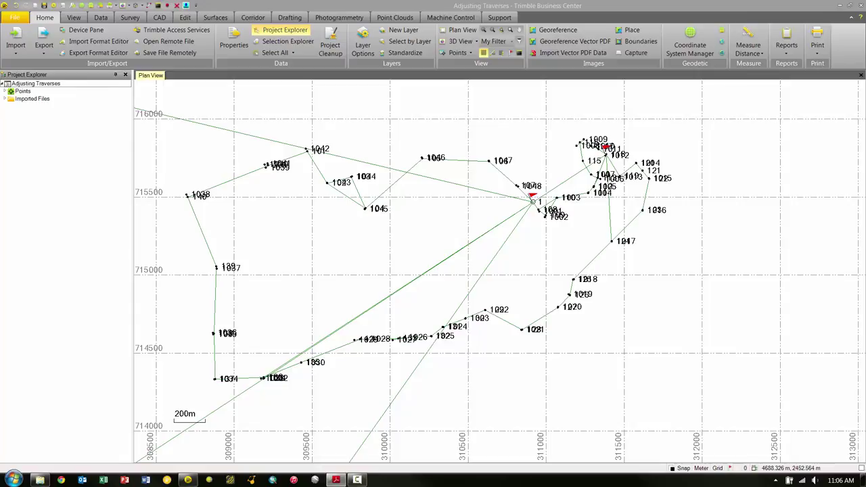
Step: Start a traverse adjustment and create a new traverse named Traverse 1
click(135, 19)
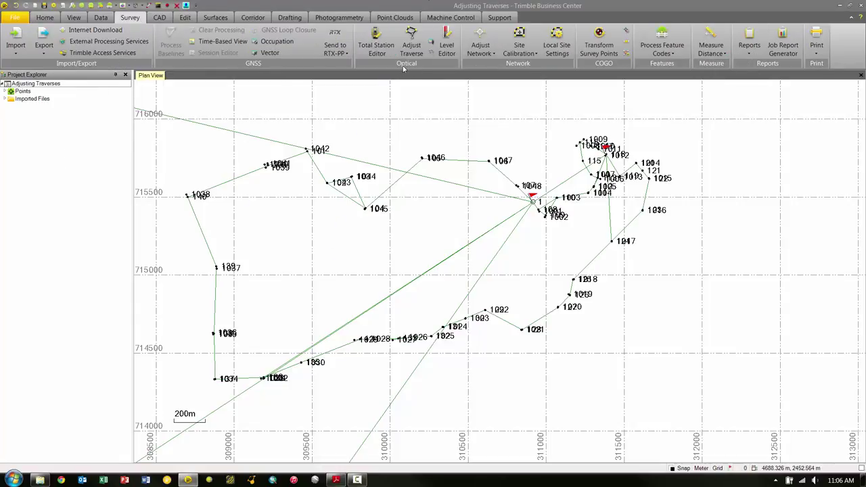
click(412, 37)
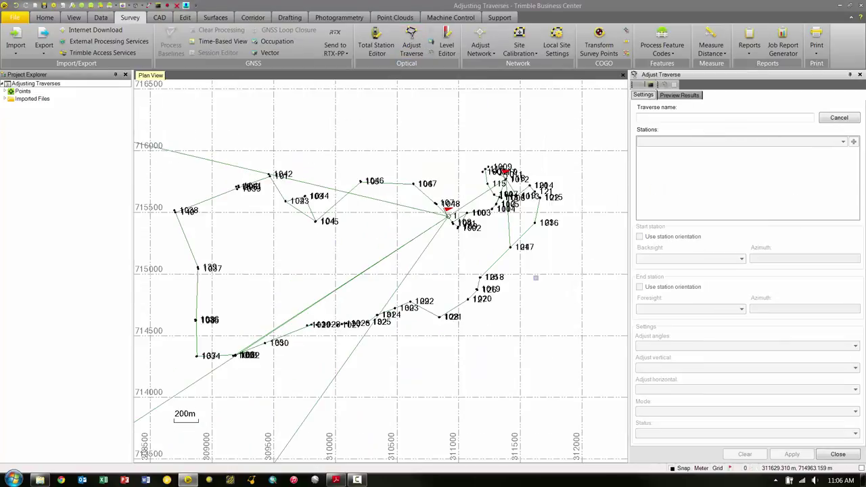
click(708, 117)
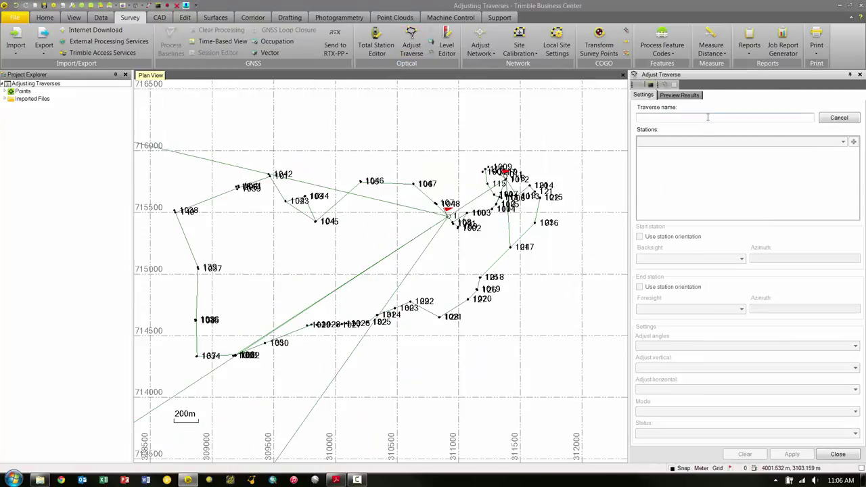
text(Traverse 1)
click(840, 118)
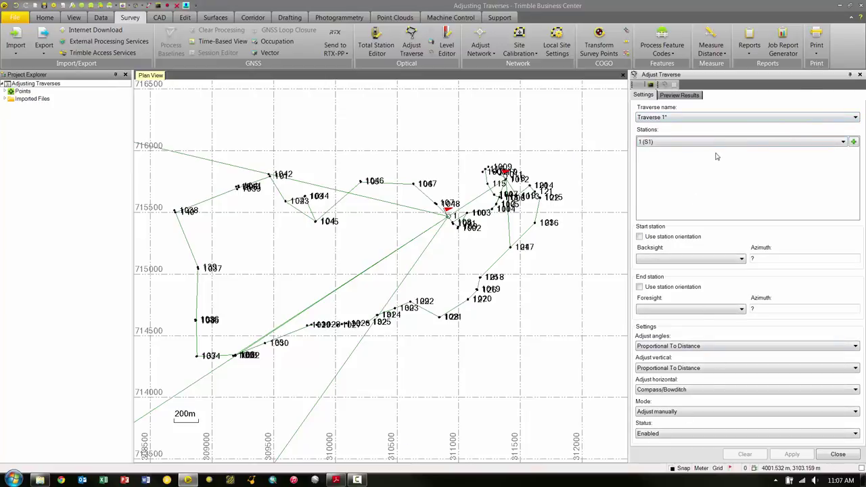
Step: Examine the stations available for the traverse and the station setups in the imported RuralSurveyTM for tut main.jxl file
click(844, 141)
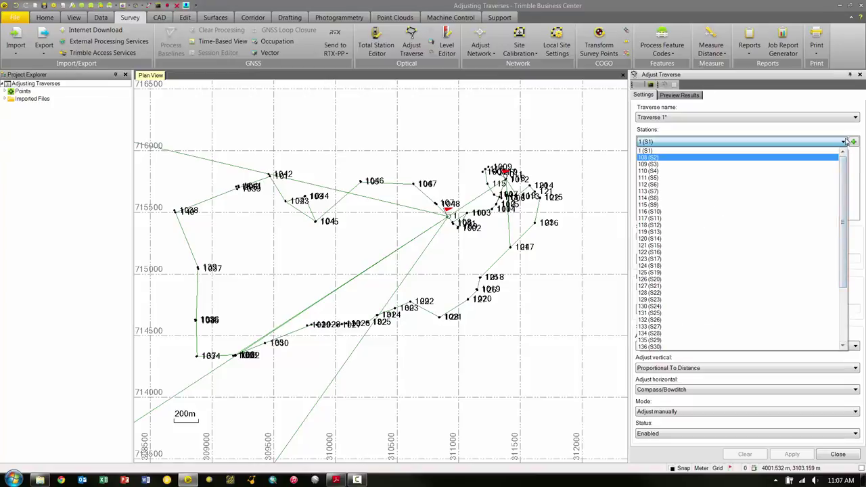
drag(848, 168, 847, 140)
click(845, 140)
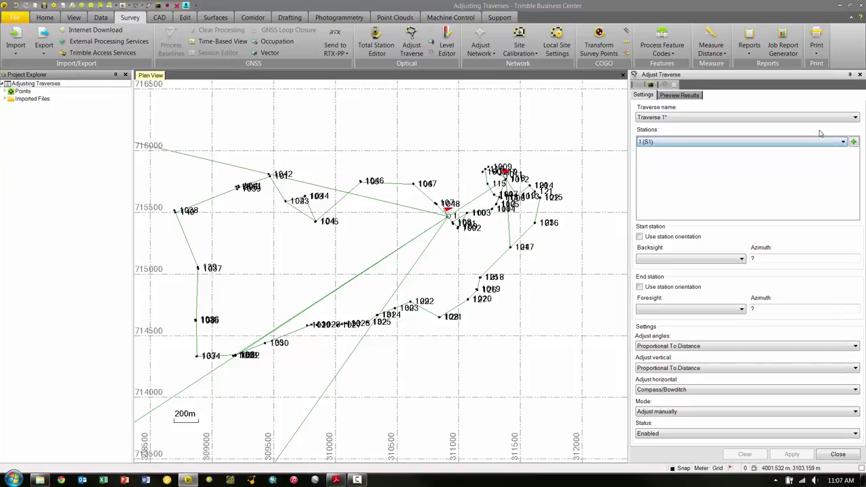
click(6, 99)
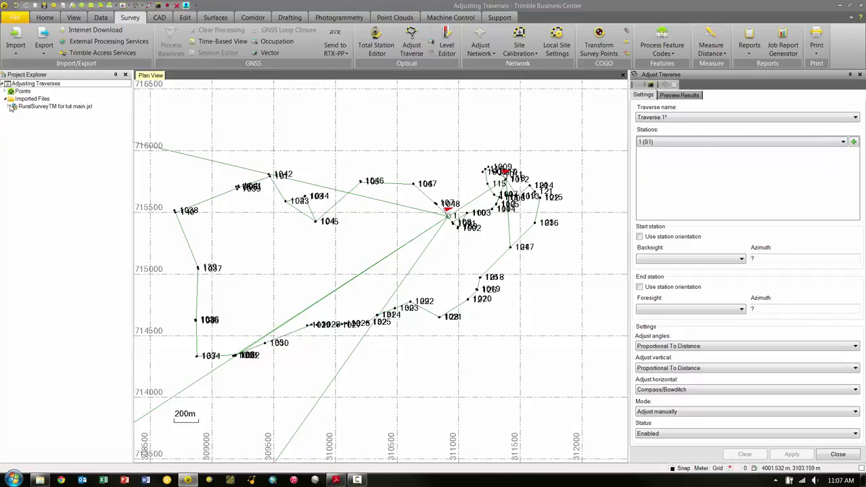
click(12, 107)
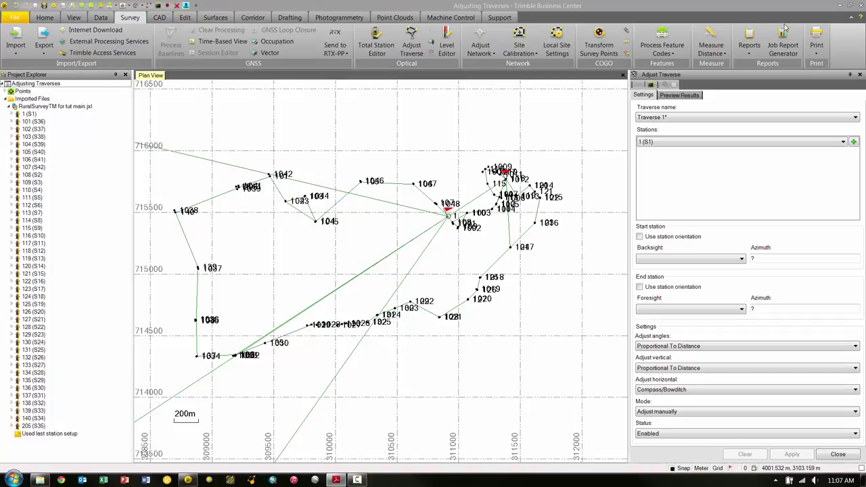
Step: Add 1 (S1) as the first station of Traverse 1
click(667, 142)
click(661, 151)
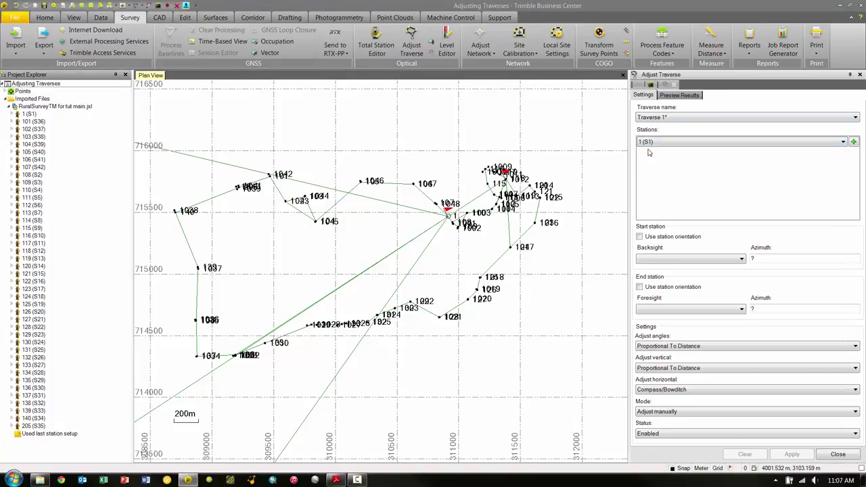
click(853, 142)
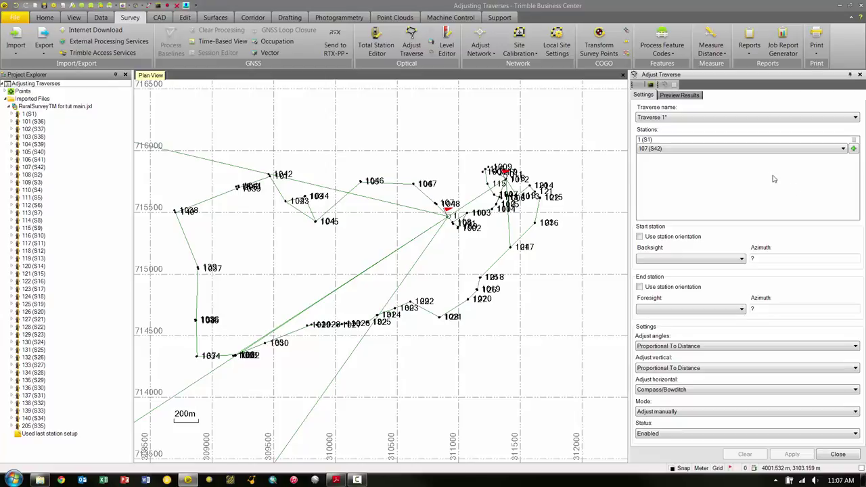
Step: Check the layout around point 1 in the plan and add 108 (S2) as the traverse's second station
click(687, 151)
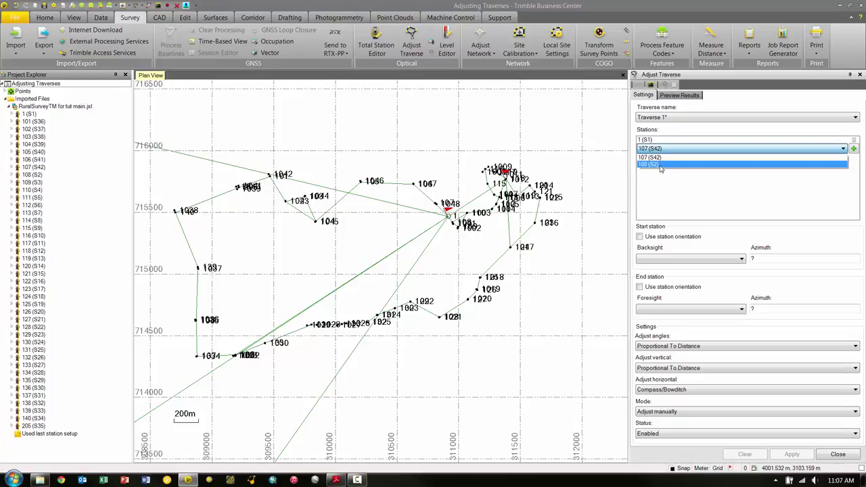
scroll(411, 199, up, 3)
middle_drag(453, 244, 264, 205)
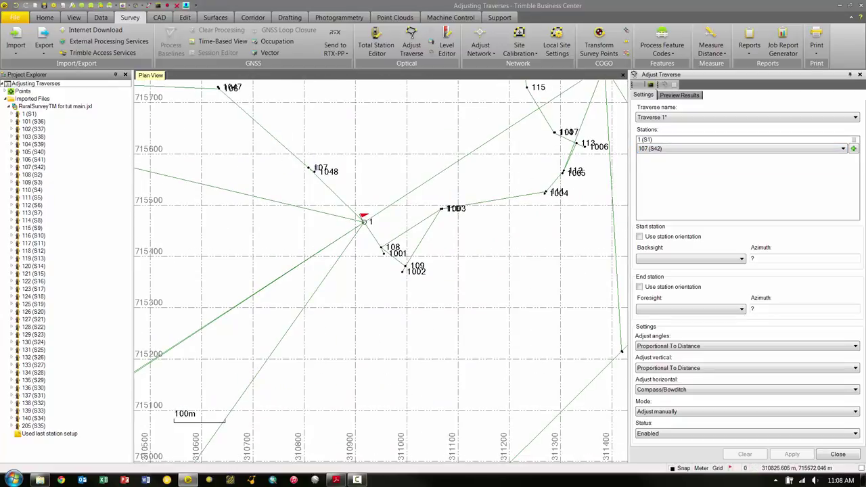
click(316, 169)
click(395, 249)
click(496, 350)
click(696, 151)
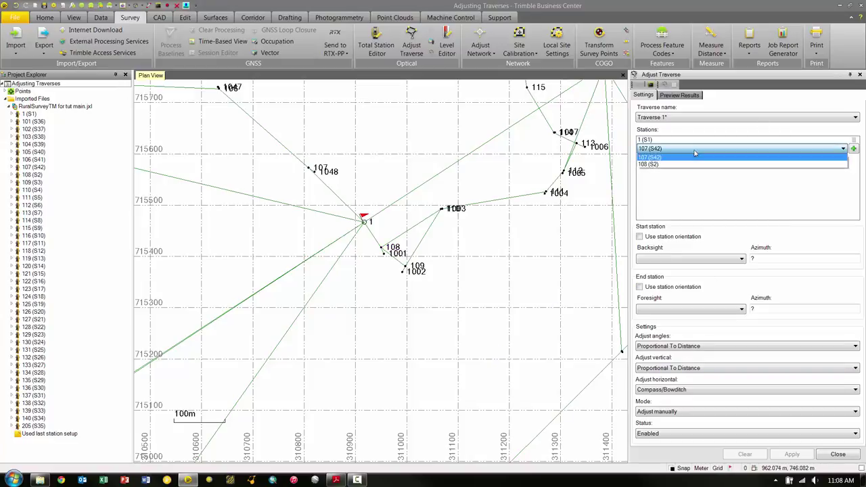
click(695, 166)
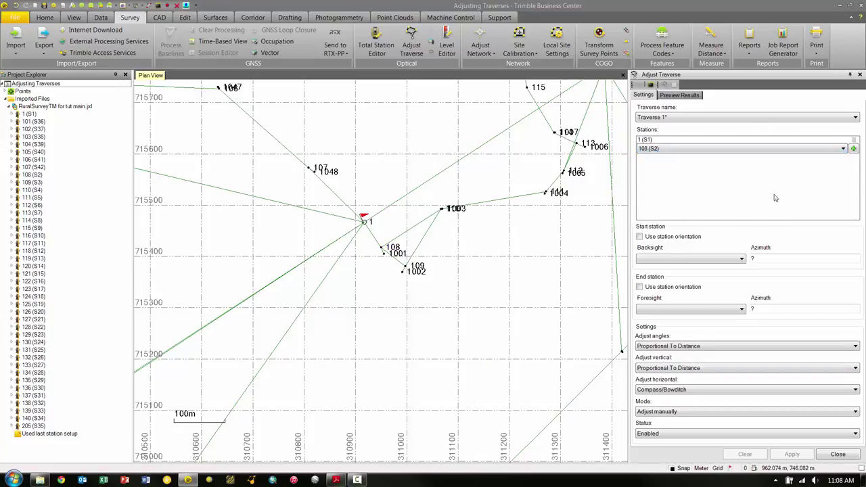
click(855, 150)
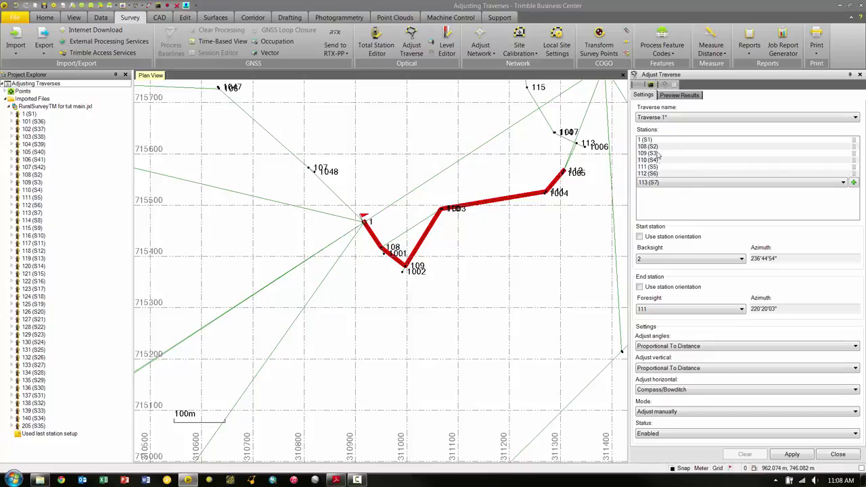
Step: Continue the traverse from station 112 (S6) by adding 118 (S12) instead of 113 (S7)
middle_drag(461, 252, 361, 328)
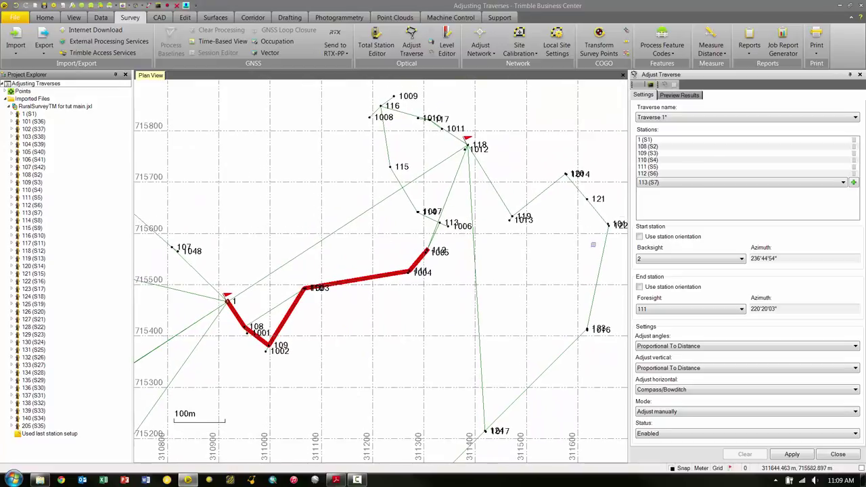
click(701, 183)
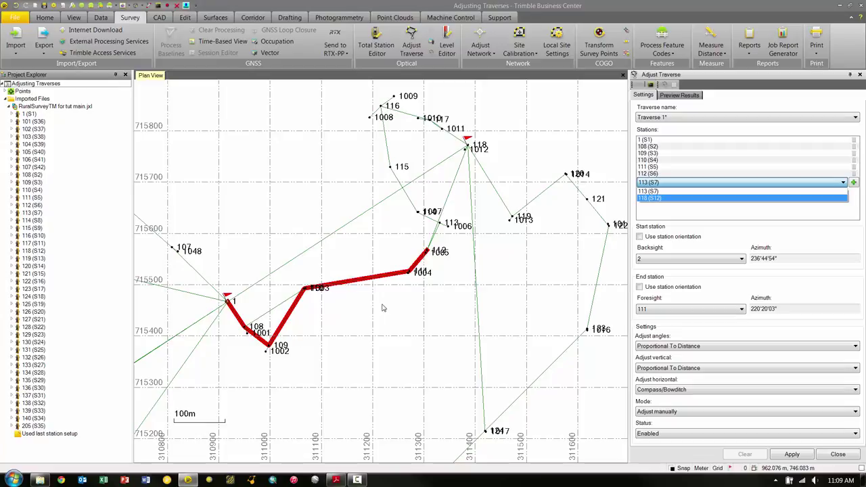
click(441, 335)
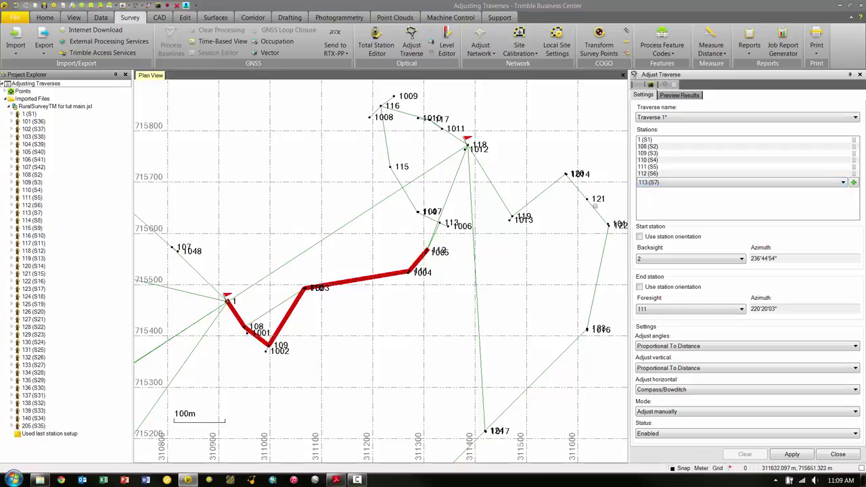
click(658, 185)
click(648, 198)
click(853, 183)
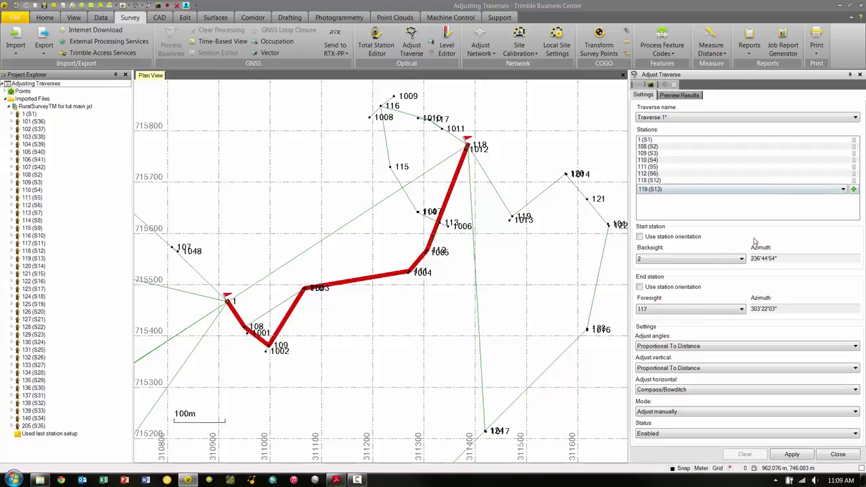
Step: Add 119 (S13) after station 118 (S12) and review the whole traverse route in the station list and plan
click(695, 193)
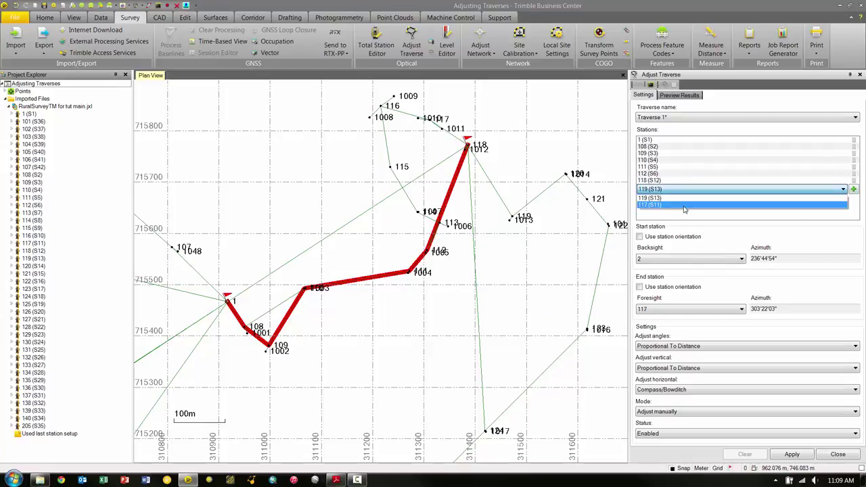
click(684, 205)
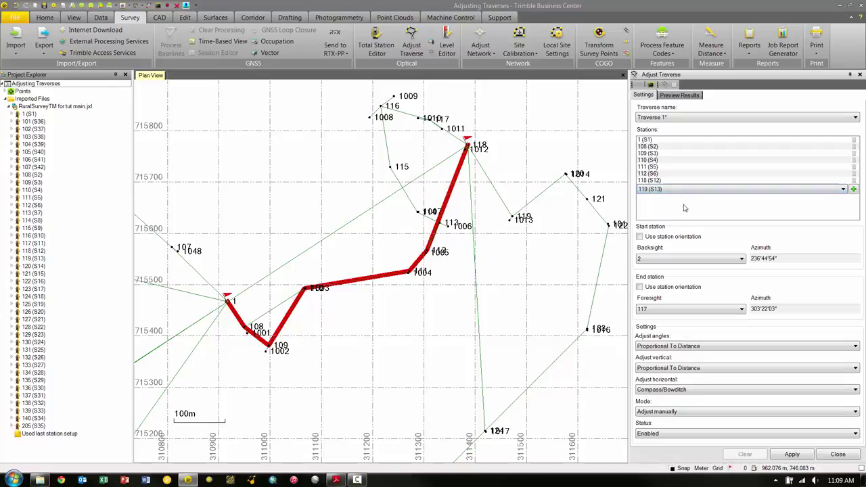
click(854, 189)
drag(855, 163, 858, 213)
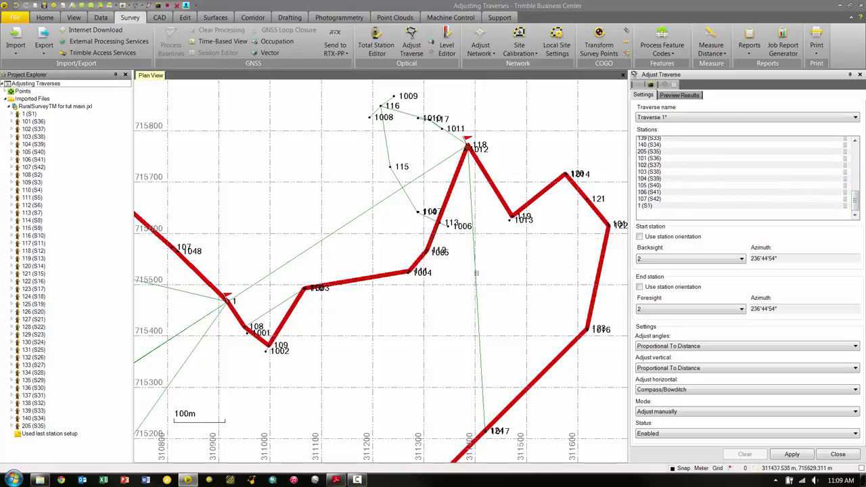
scroll(401, 318, down, 3)
middle_drag(276, 311, 359, 256)
scroll(406, 251, down, 1)
middle_drag(424, 251, 465, 250)
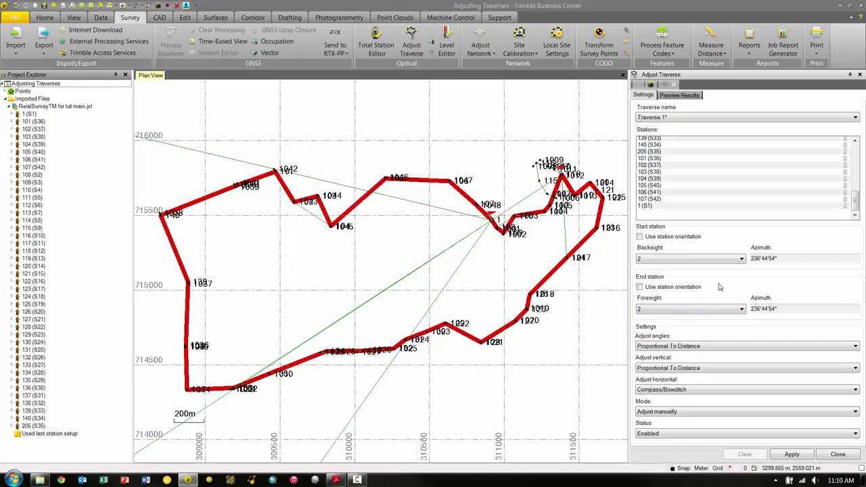
Step: Check the start station's backsight choices and enable the use of station orientation for both the start and end stations
click(640, 236)
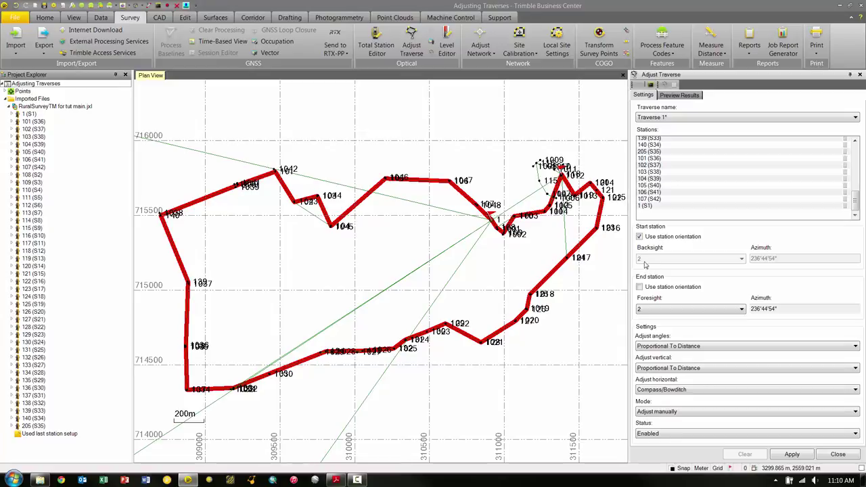
click(641, 237)
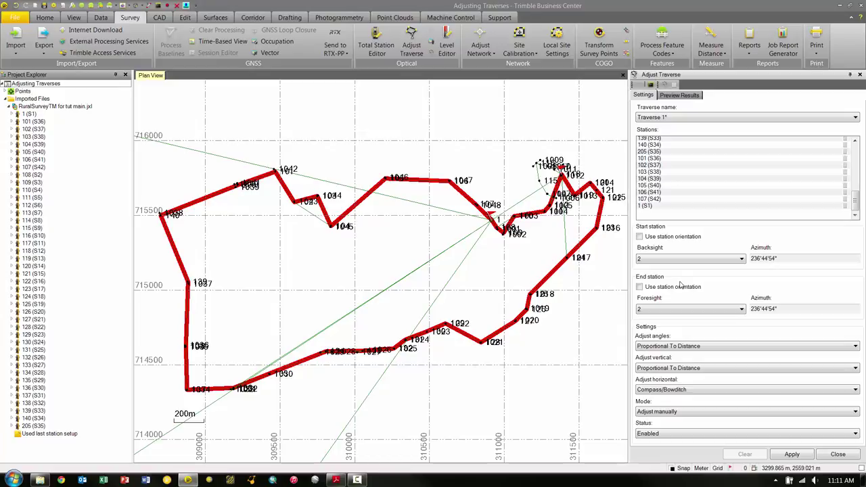
click(700, 262)
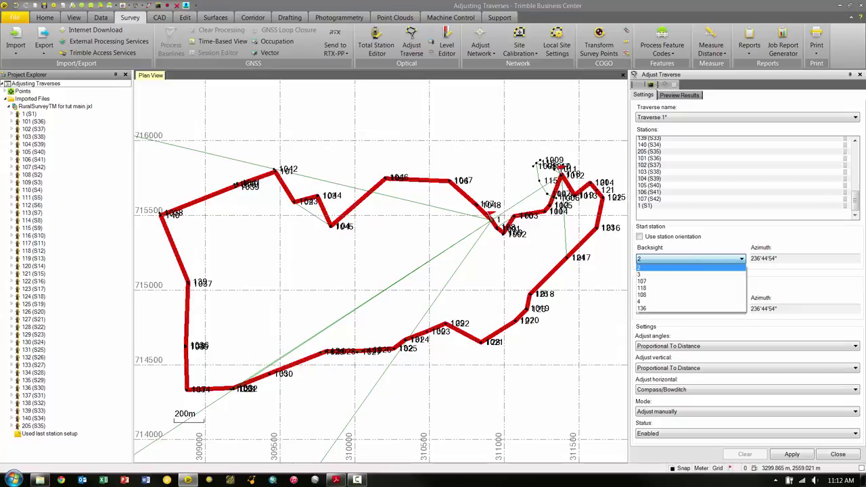
click(682, 231)
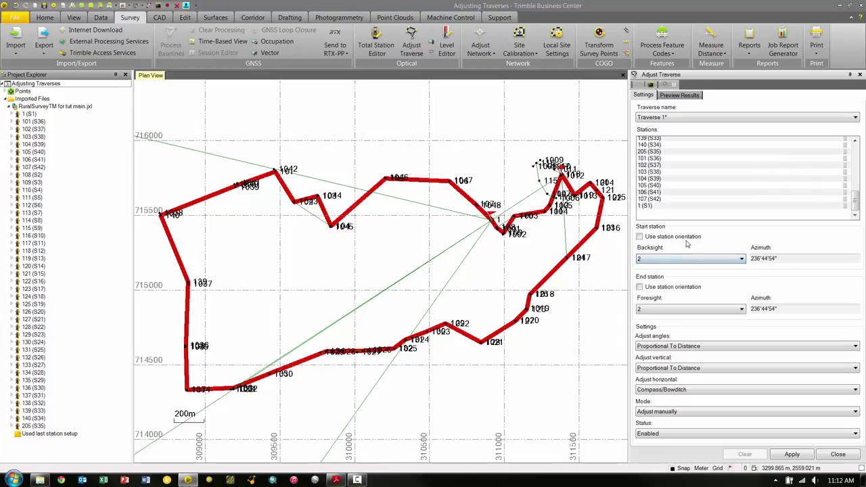
click(640, 236)
click(640, 287)
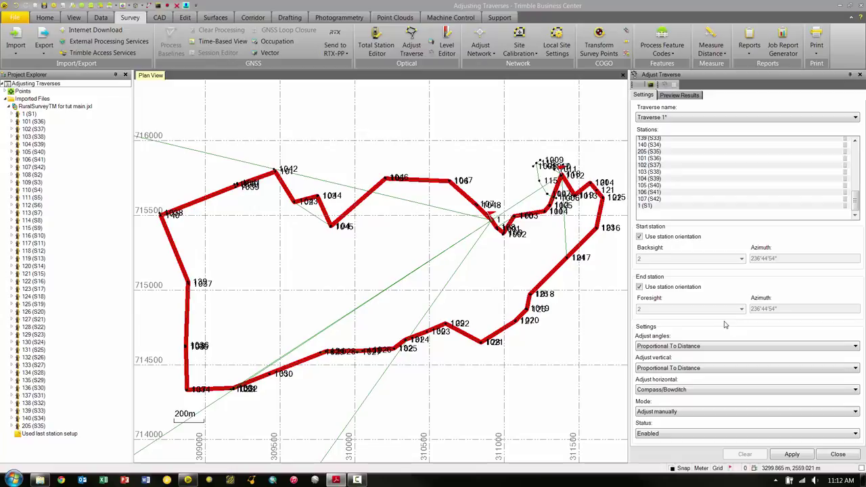
Step: Set the traverse's angle adjustment method to Proportional To Distance
click(664, 347)
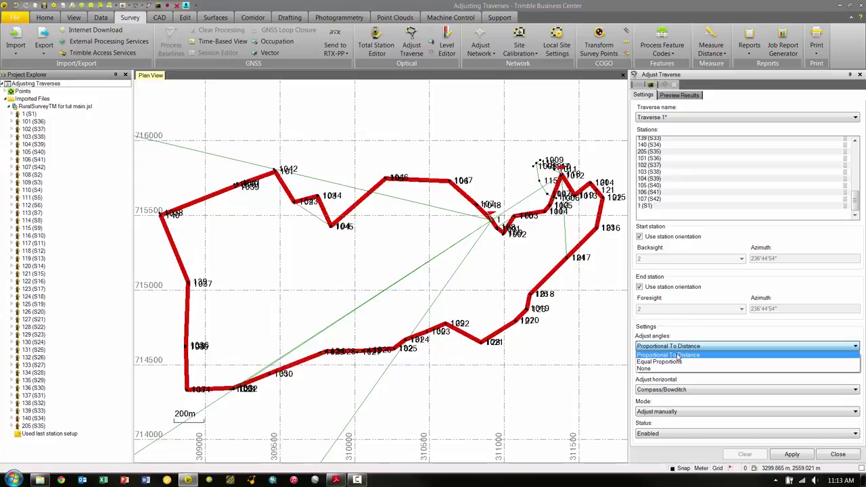
click(677, 356)
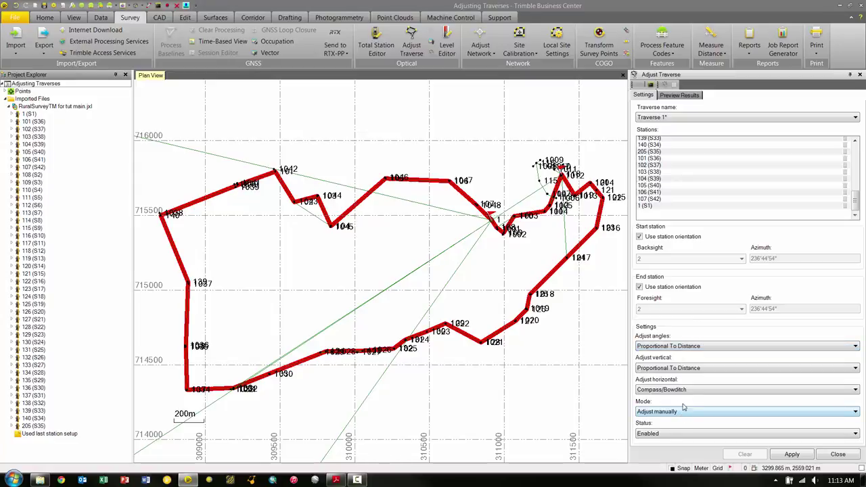
Step: Set the traverse's vertical adjustment to Proportional To Distance and its horizontal adjustment to Compass/Bowditch
click(688, 368)
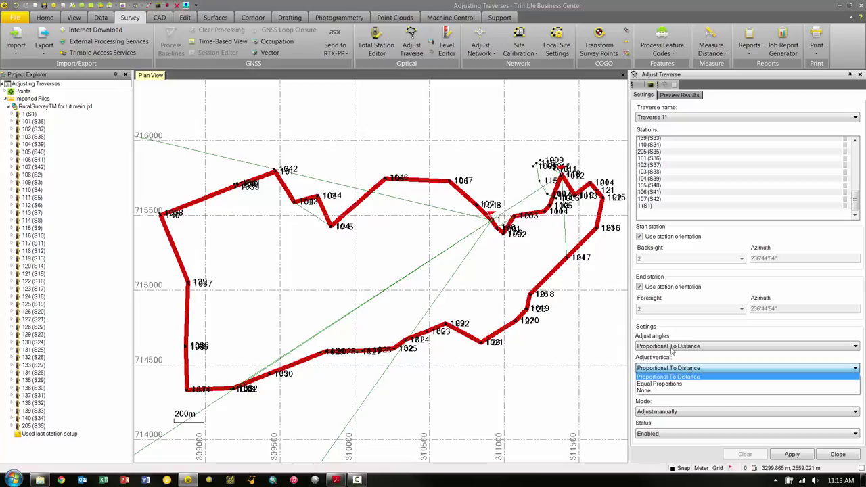
click(661, 377)
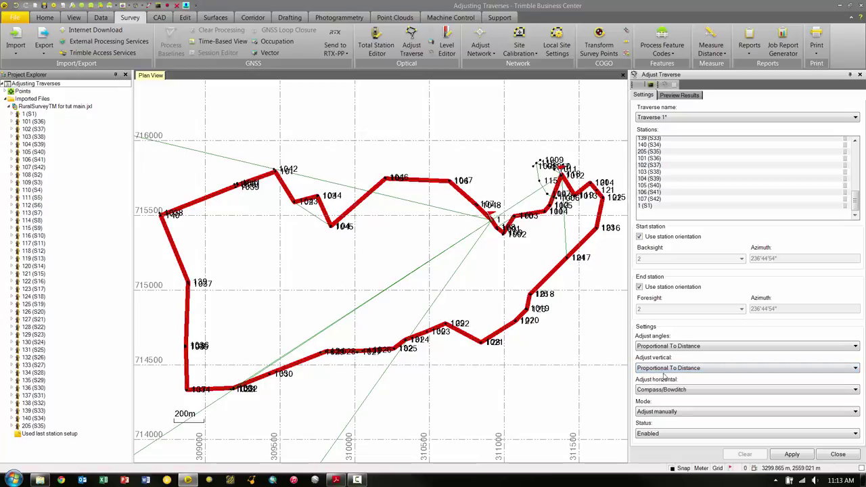
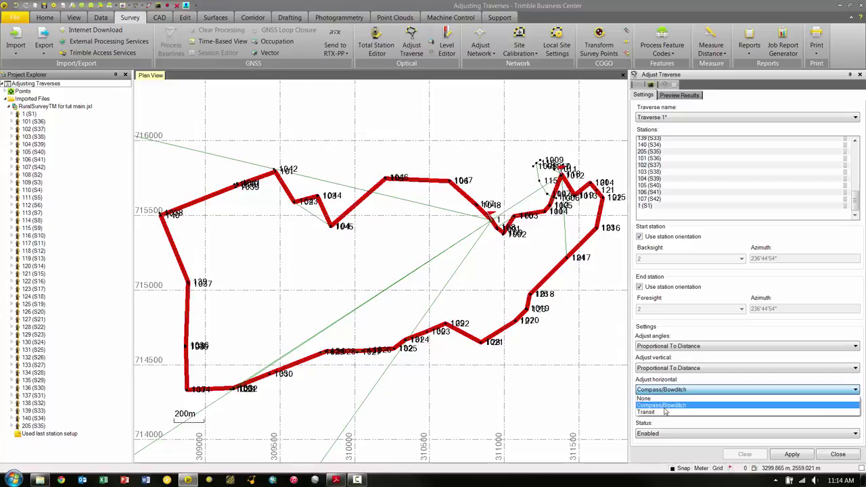
click(667, 405)
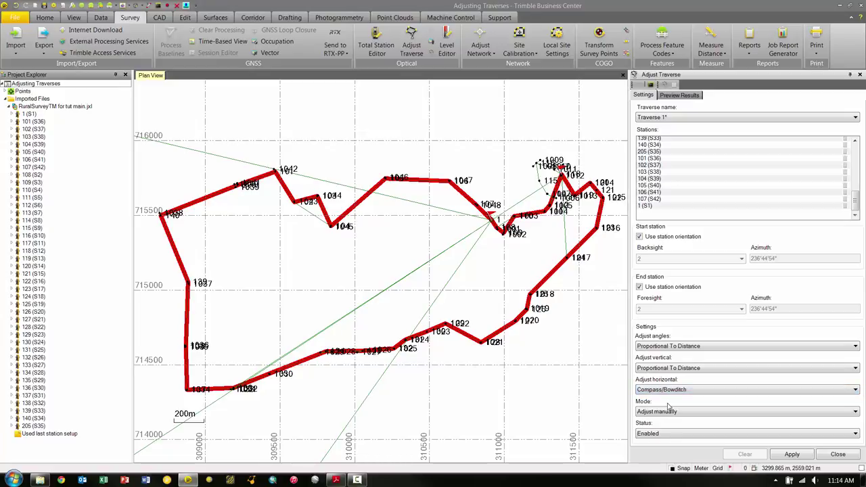
Step: Set the traverse's mode to Adjust manually and its status to Enabled
click(675, 415)
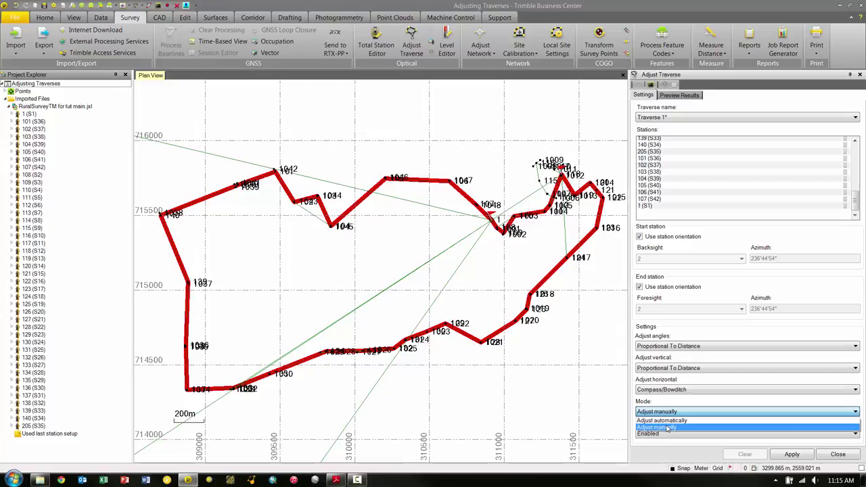
click(669, 428)
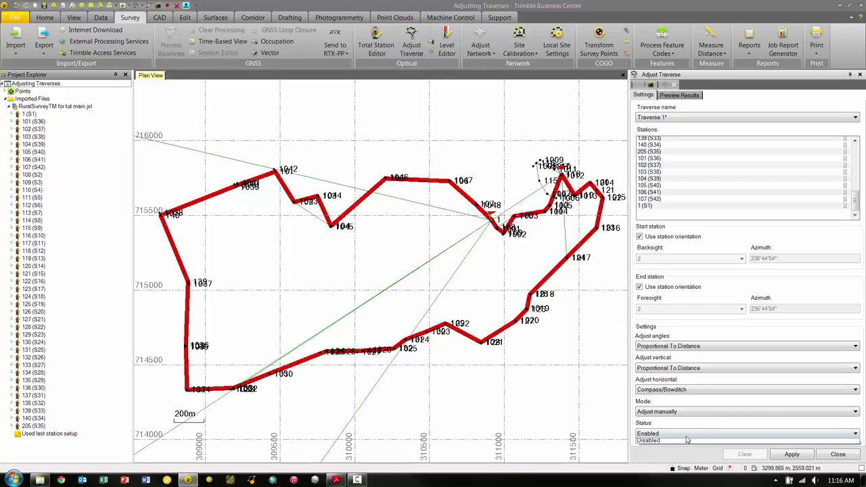
click(687, 436)
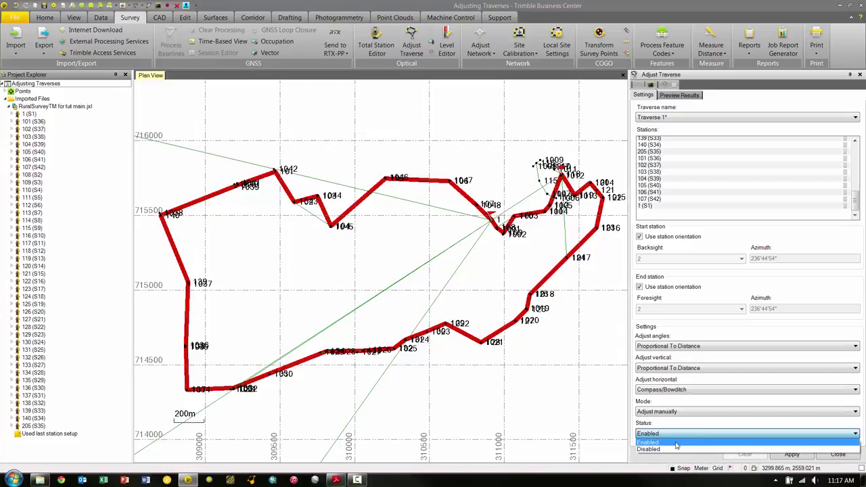
click(675, 443)
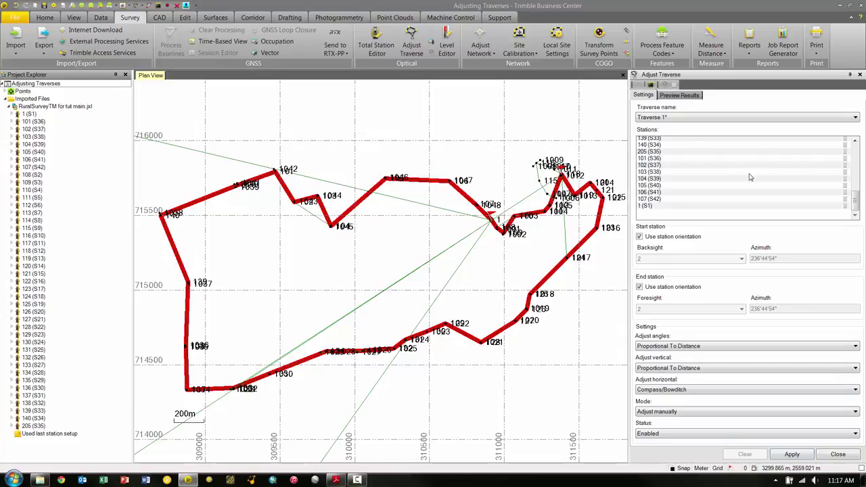
Step: Review the previewed results of Traverse 1 down to the misclosures after distance adjustment and apply the adjustment
click(694, 98)
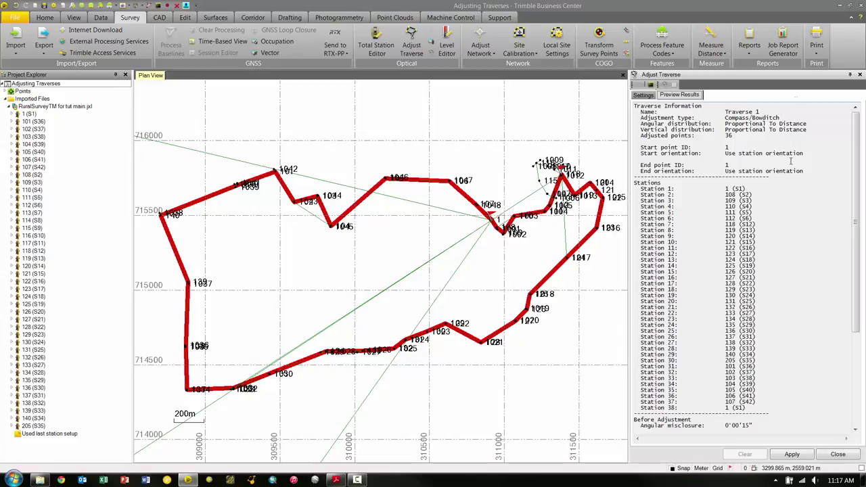
click(650, 96)
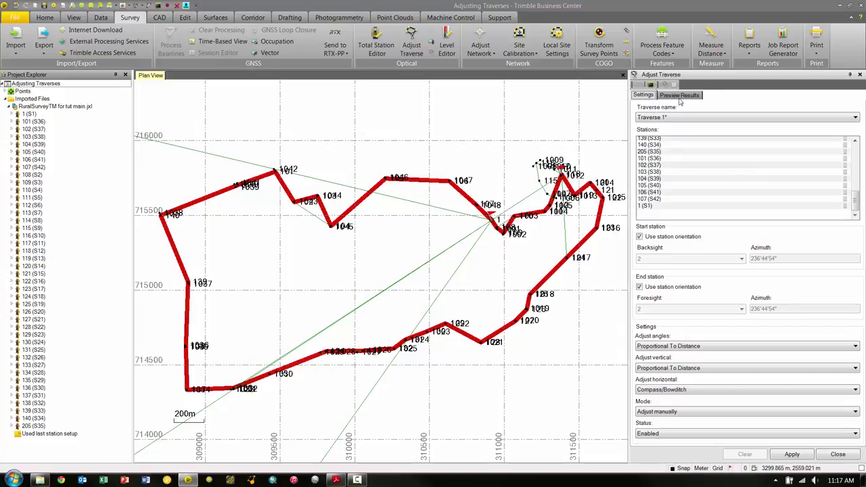
click(680, 95)
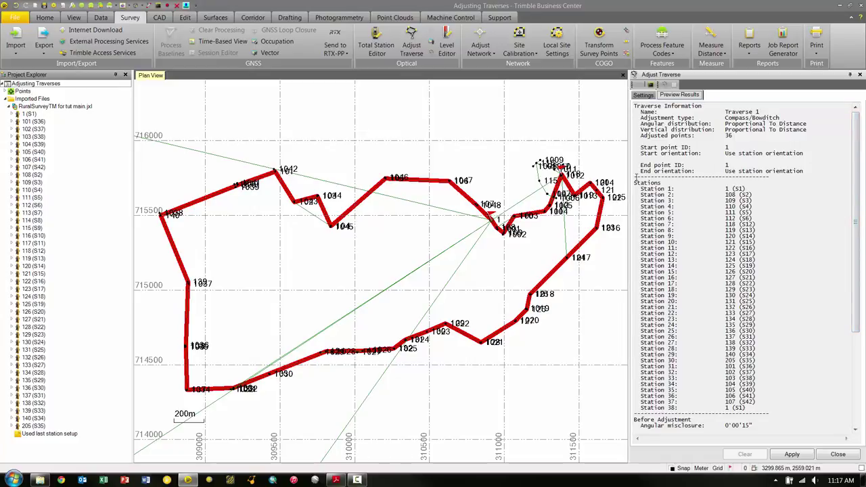
click(643, 95)
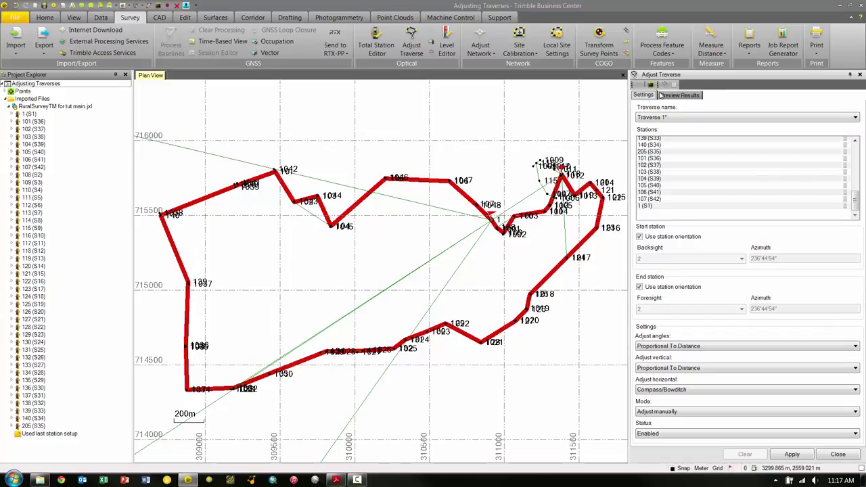
click(664, 96)
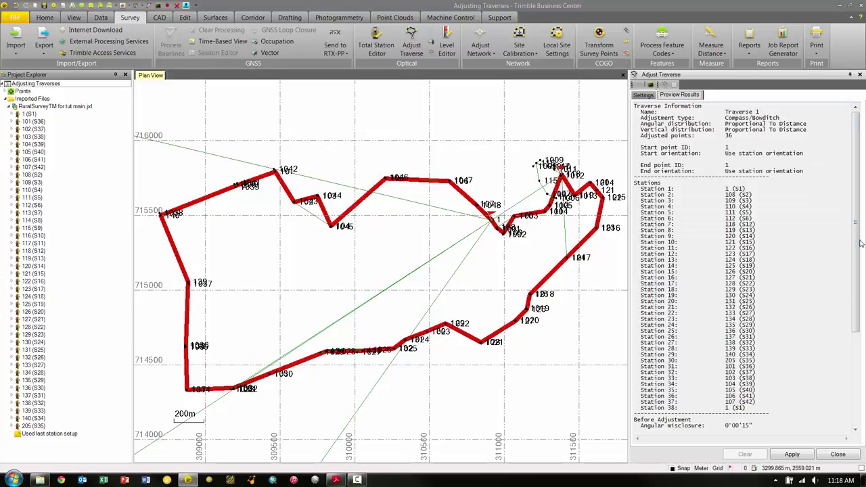
scroll(858, 288, down, 3)
scroll(858, 287, down, 4)
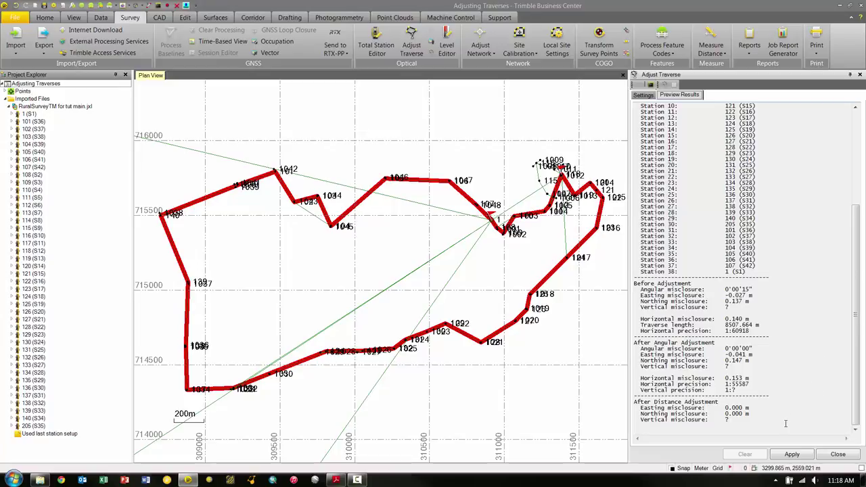
click(792, 455)
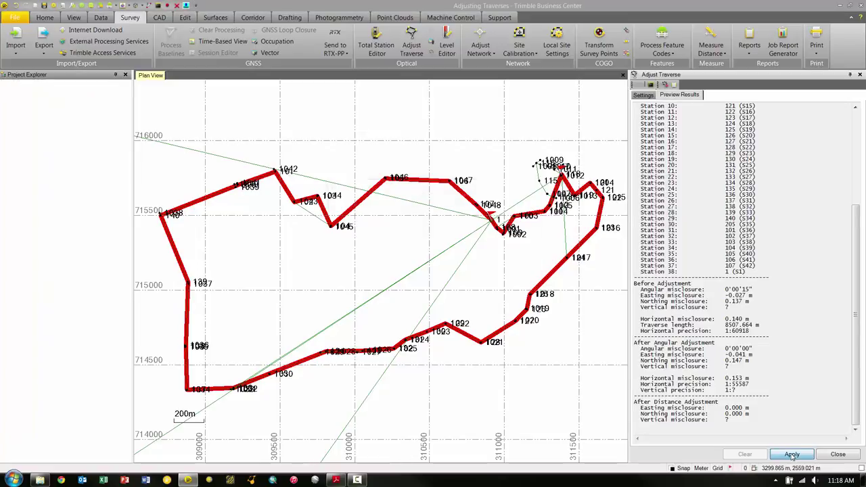
click(792, 453)
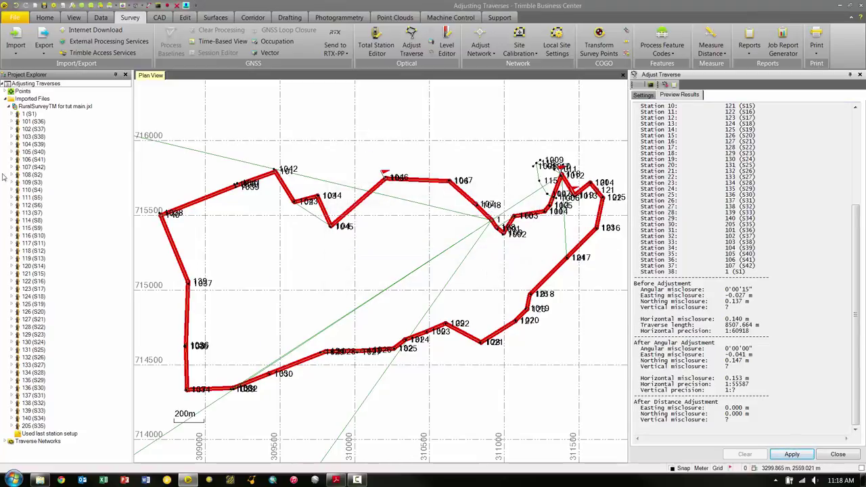
Step: Examine the properties of Traverse 1 under Traverse Networks, including its misclosures, precision and station list
click(6, 99)
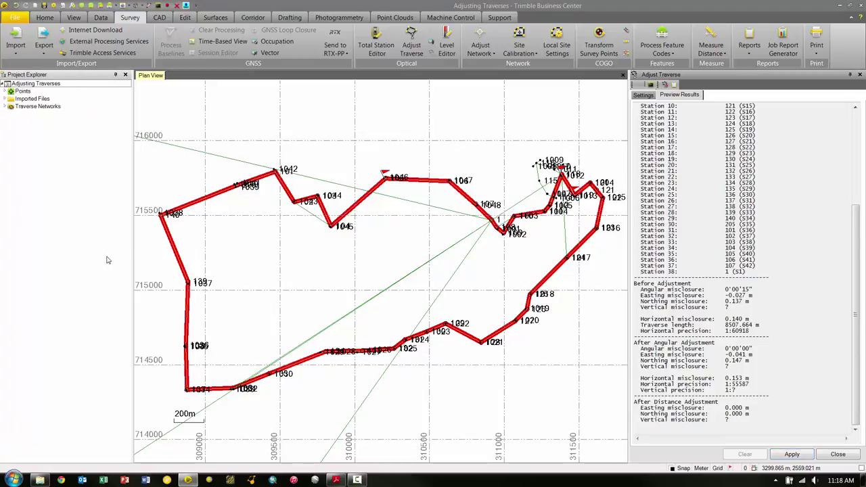
click(6, 106)
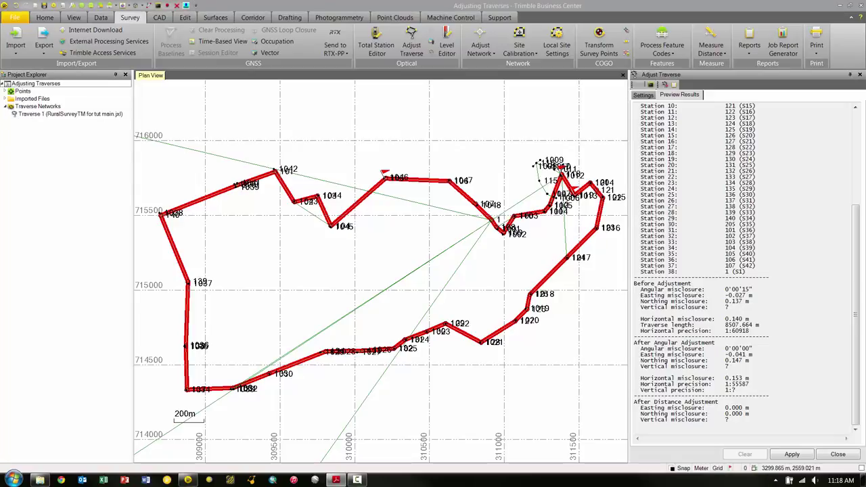
click(27, 113)
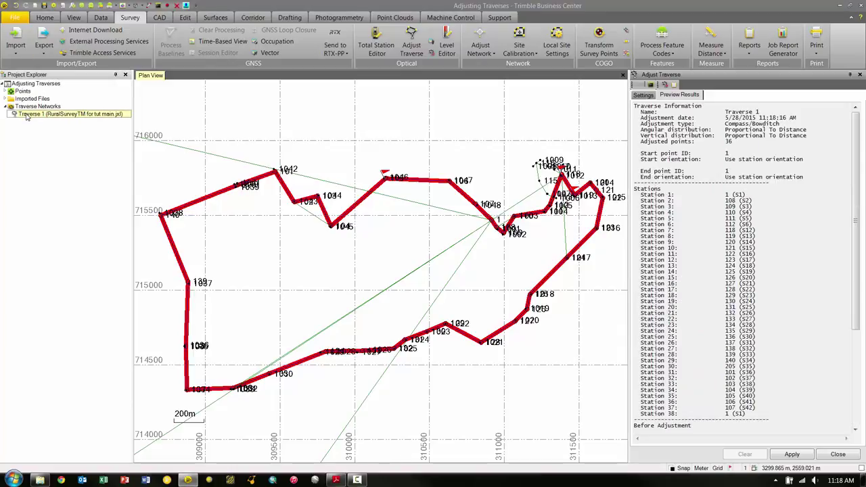
right_click(26, 116)
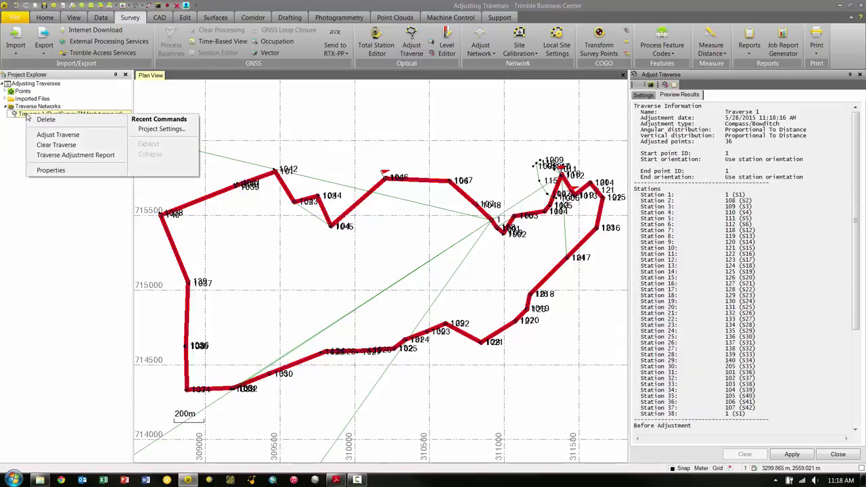
click(52, 171)
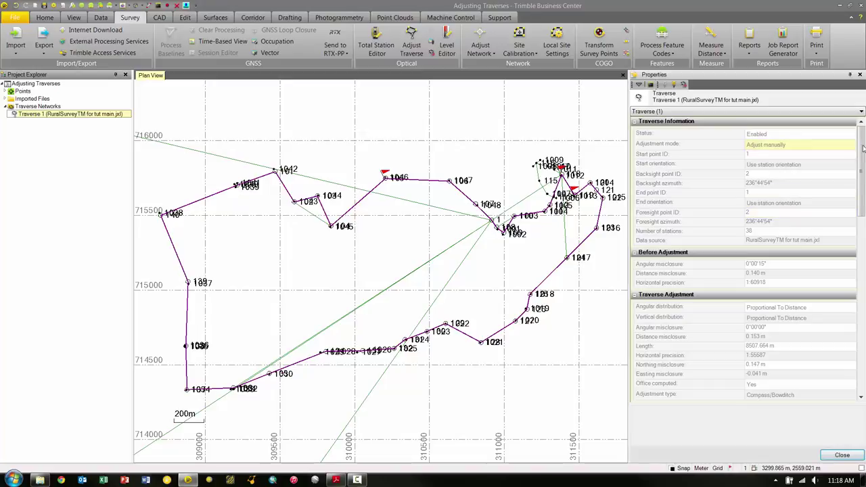
drag(863, 148, 863, 237)
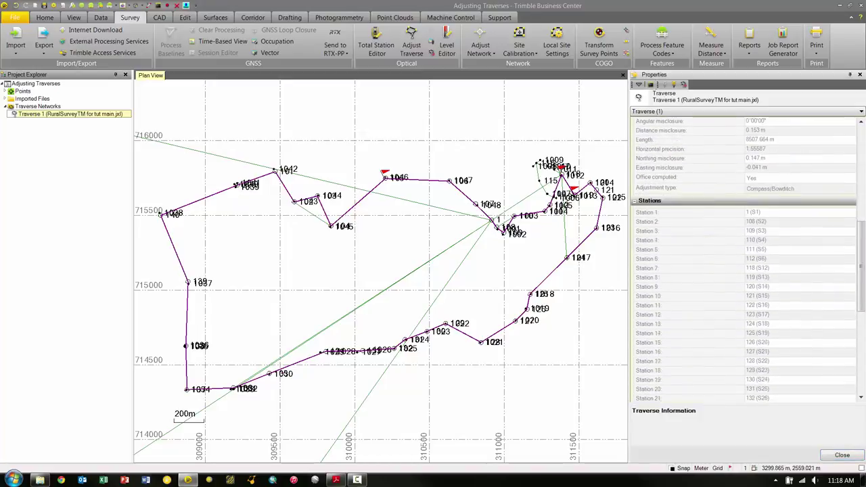
drag(863, 267, 863, 129)
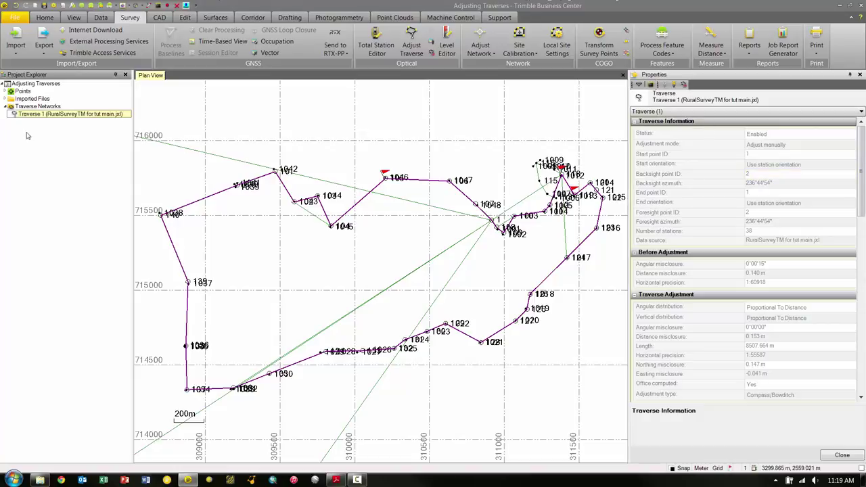
Step: Inspect the Traverse Adjusted coordinate properties of point 108 in the project's points and close them
click(6, 90)
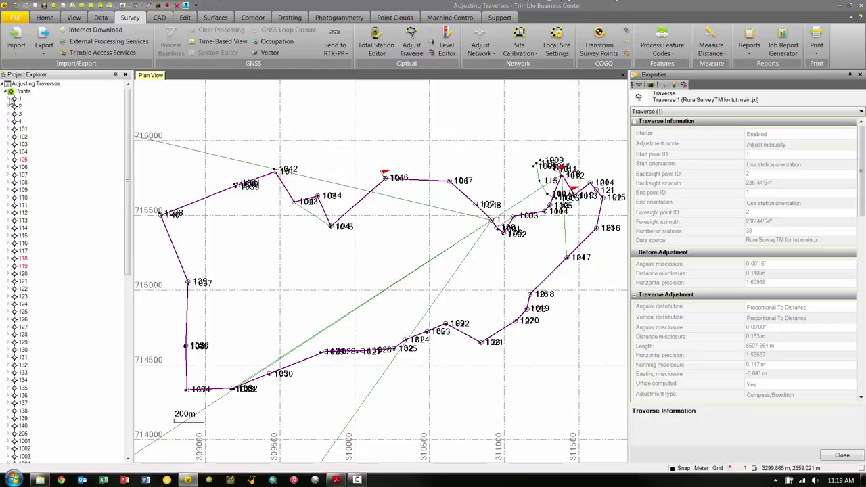
click(9, 182)
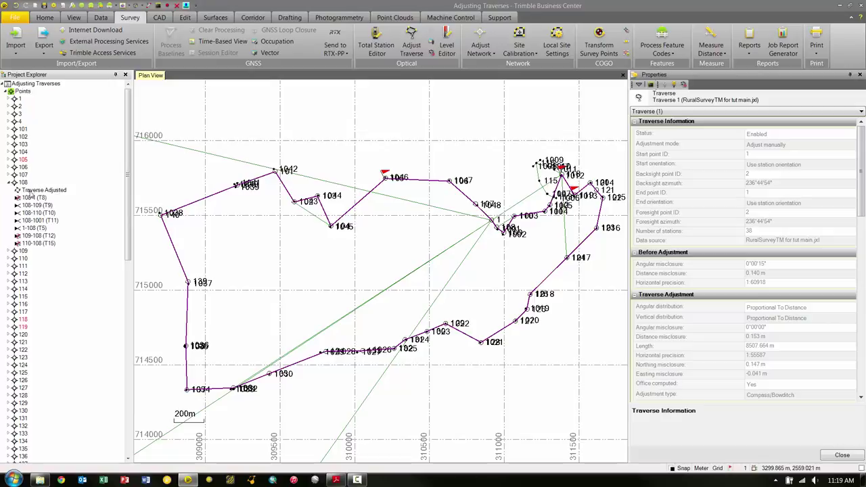
click(37, 193)
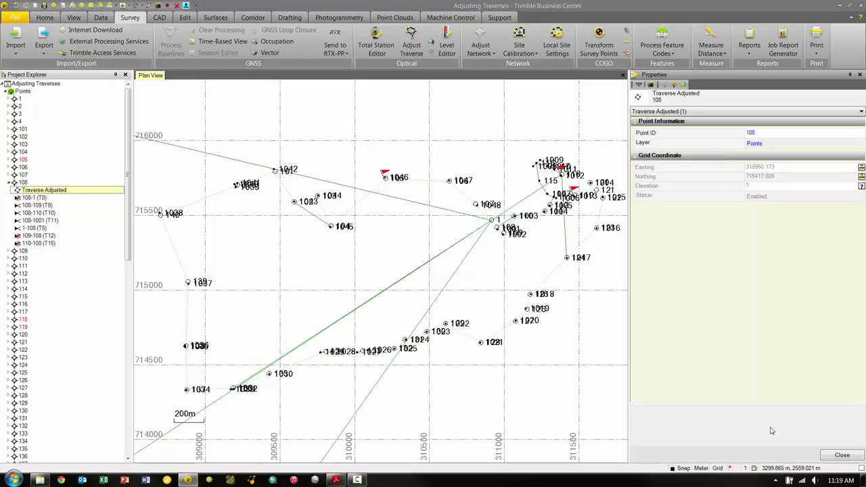
click(843, 456)
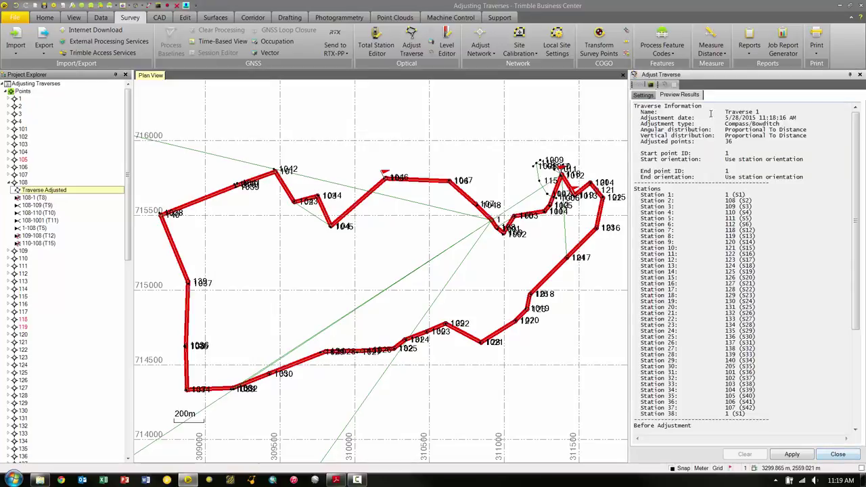
Step: Generate the Traverse Adjustment Report for Traverse 1
click(674, 85)
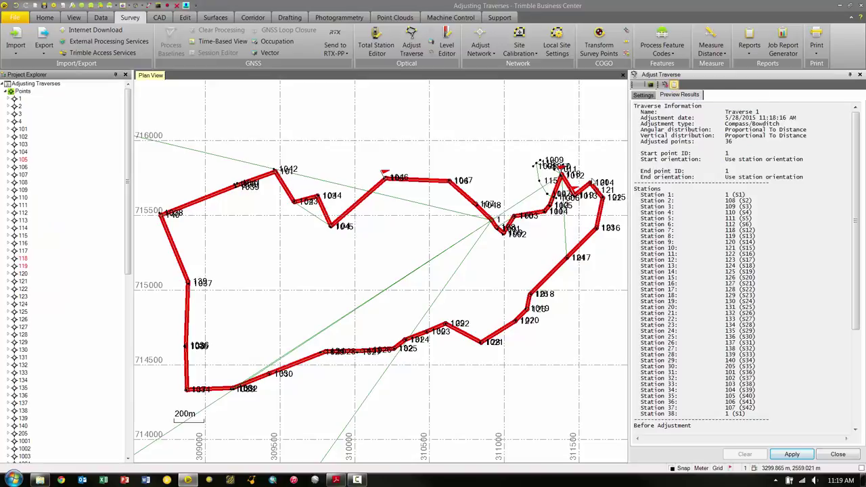